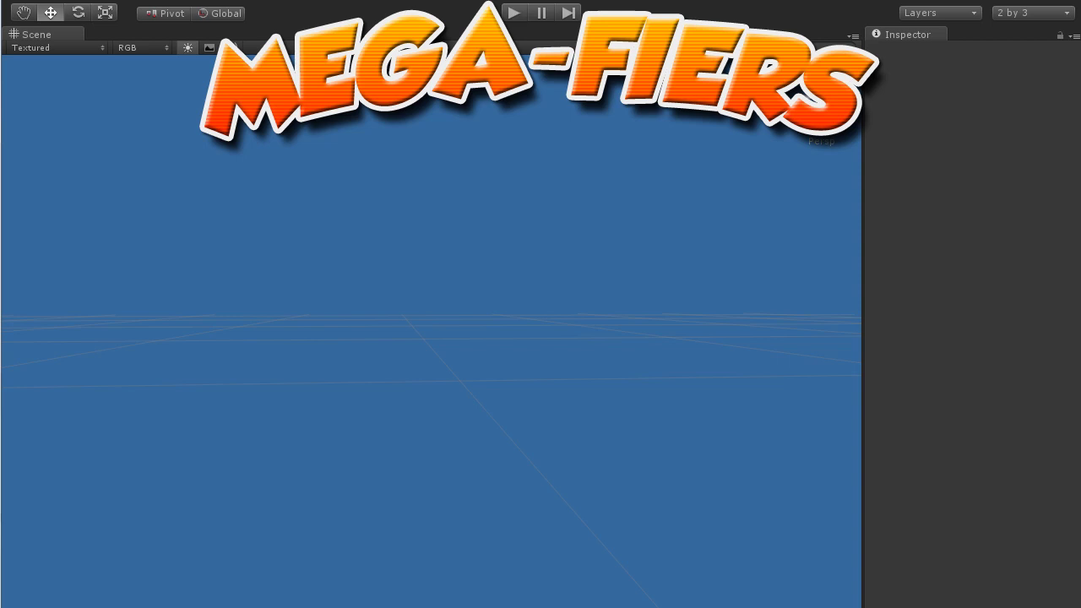
- Create a Wave Mesh object via GameObject > Create Other > MegaShape > Wave Mesh
key(alt+g)
mouse_move(203, 34)
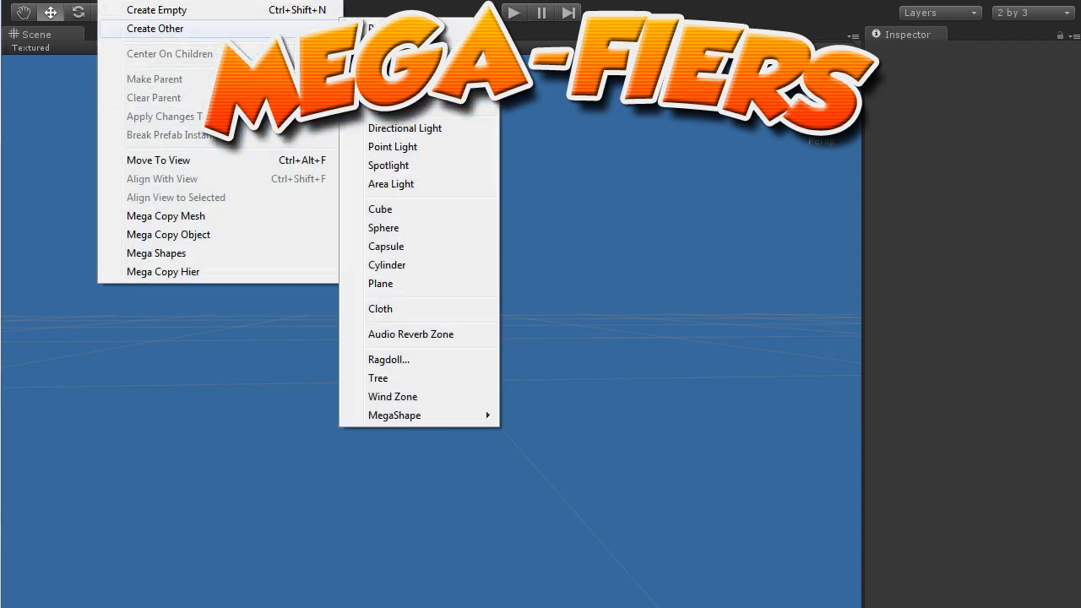
mouse_move(446, 415)
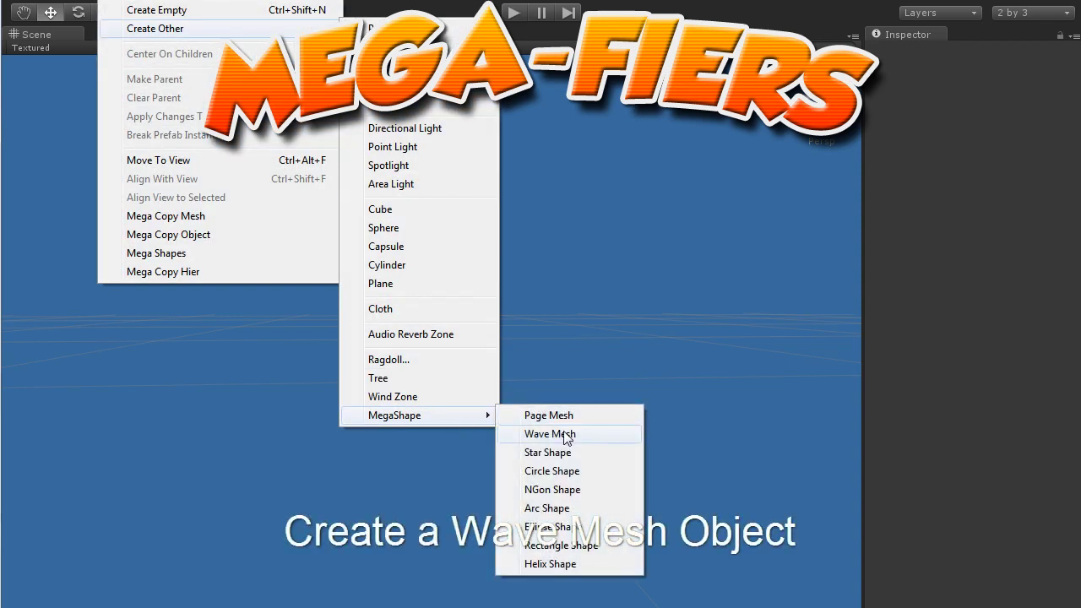
click(563, 433)
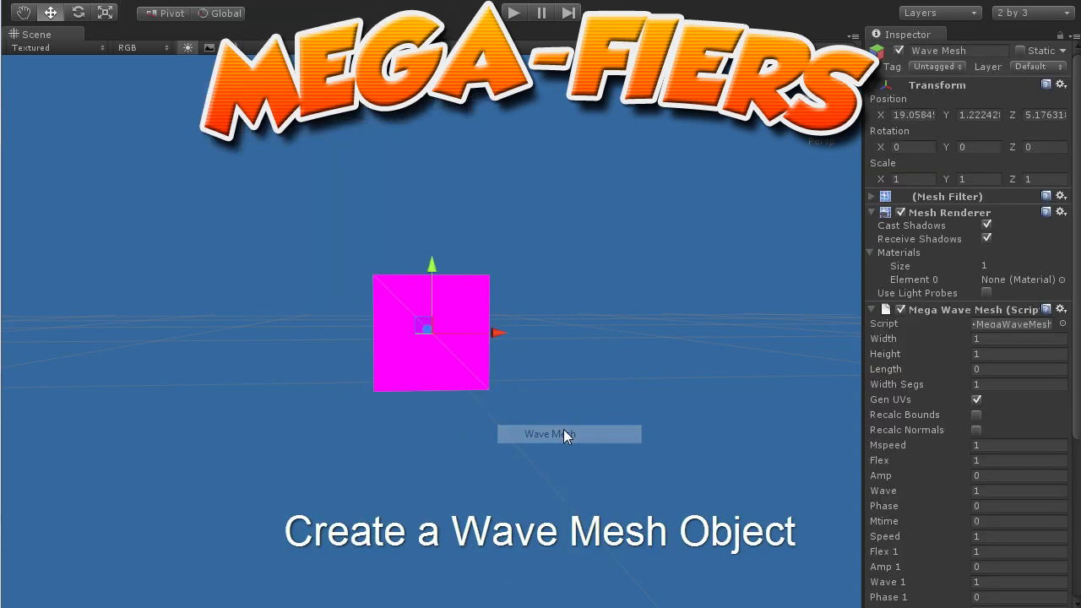
- Assign the ssphere-No Name material to the wave mesh's Element 0 slot
click(1063, 279)
drag(531, 301, 519, 383)
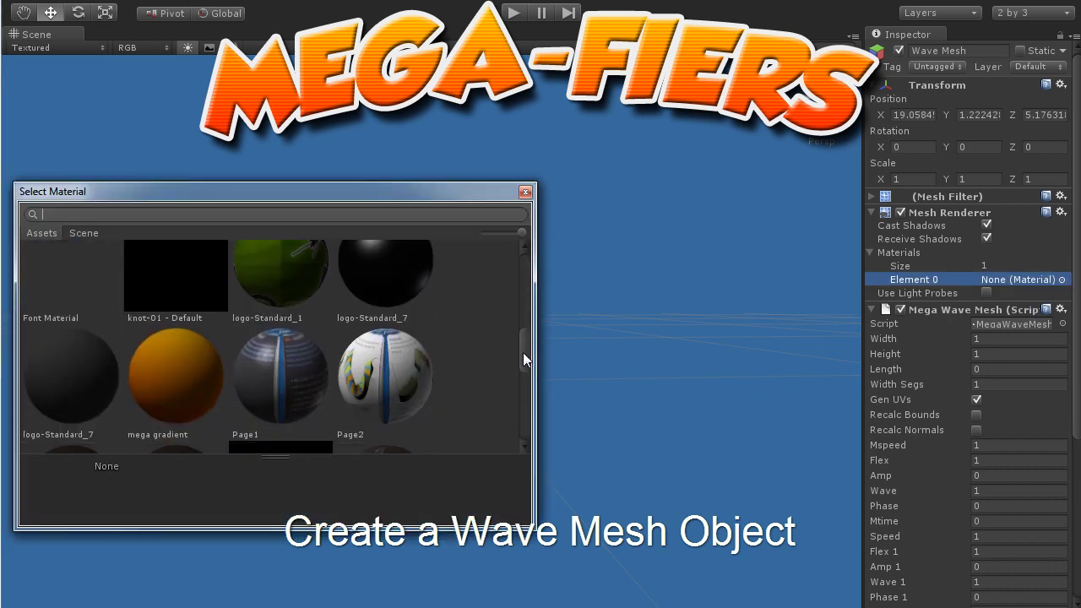
click(182, 377)
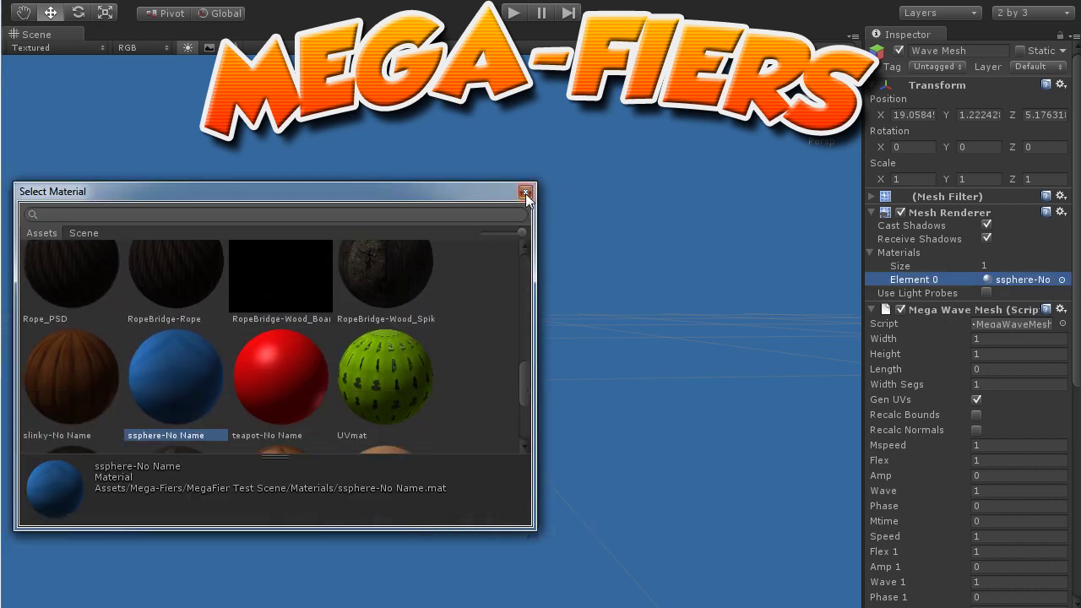
click(526, 192)
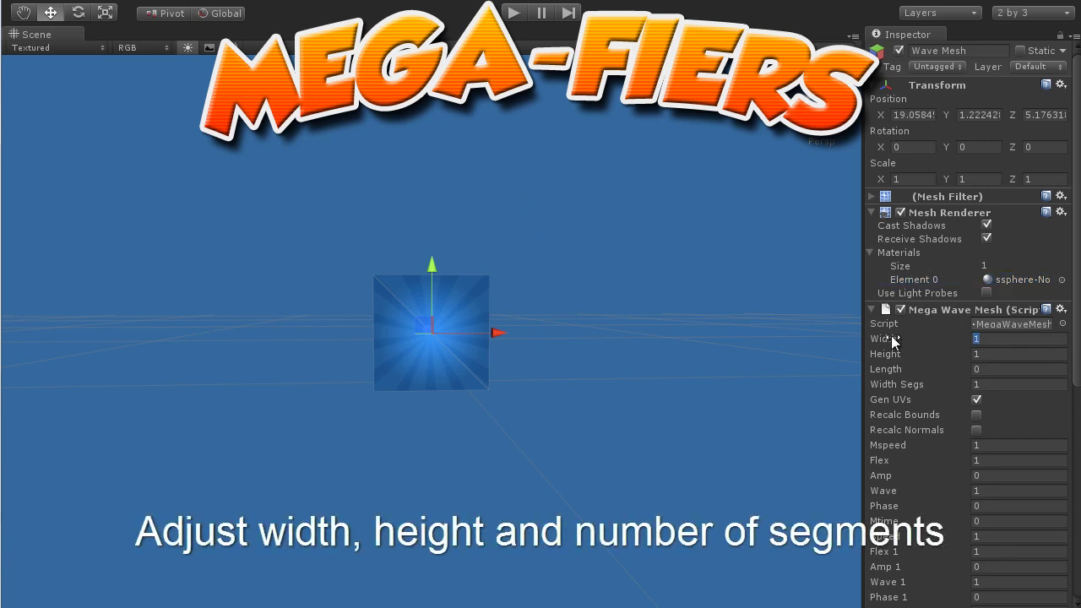
- Set the Mega Wave Mesh Width to 6.2 and Width Segs to 24
drag(897, 336, 1037, 336)
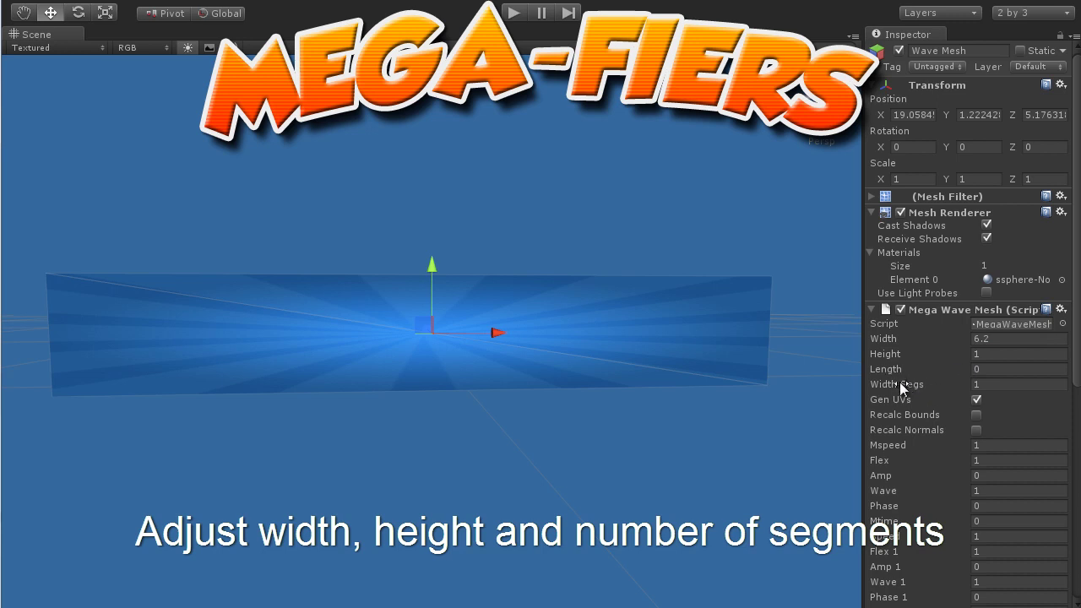
drag(899, 382, 922, 380)
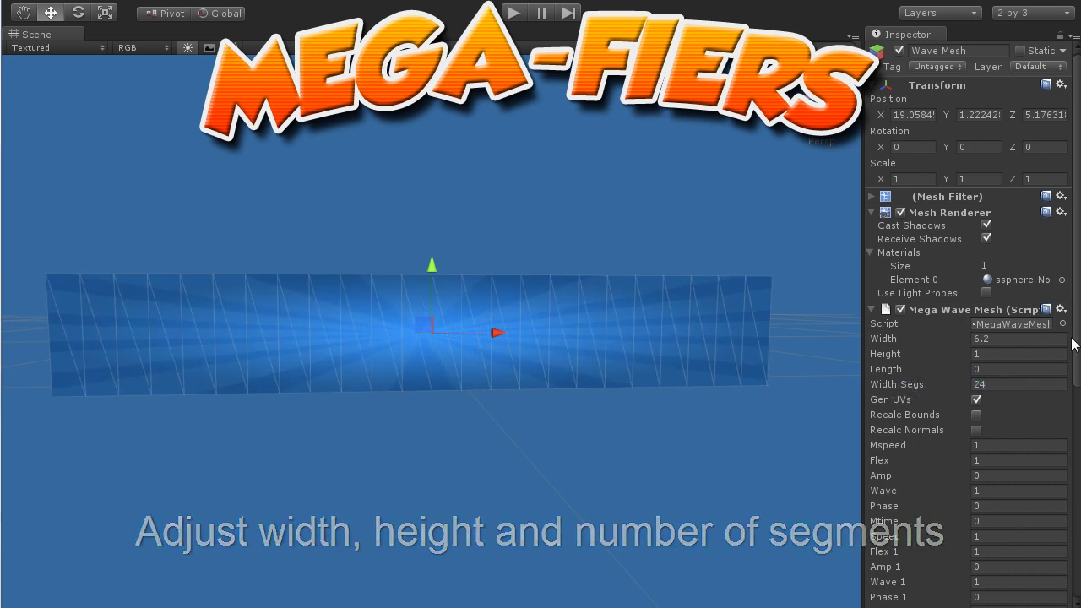
drag(1078, 338, 1078, 414)
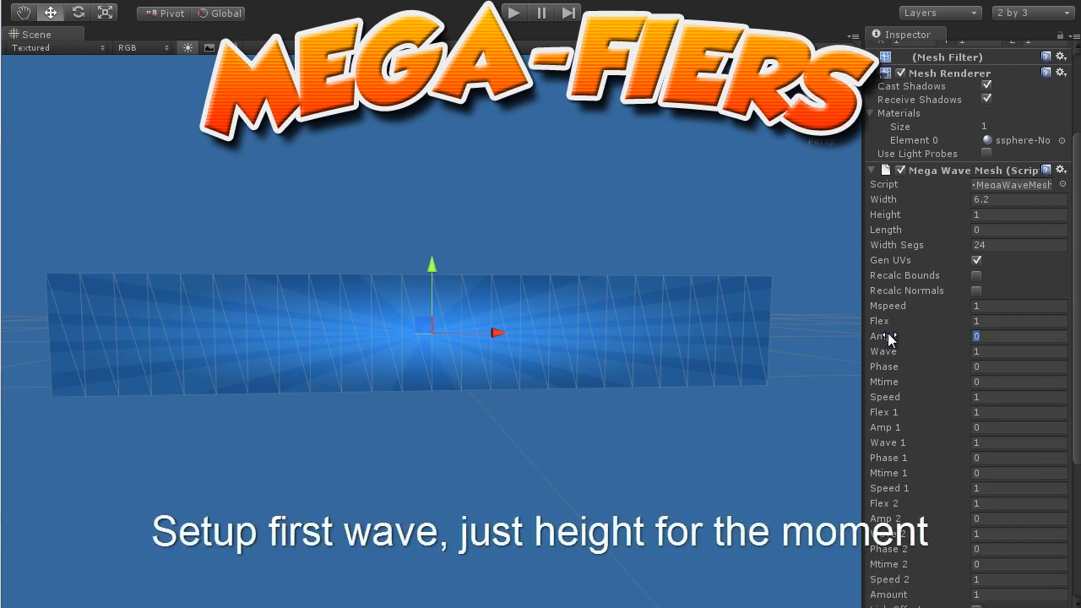
- Set the first wave's Amp to 0.15 and raise Width Segs to 56
drag(891, 334, 895, 335)
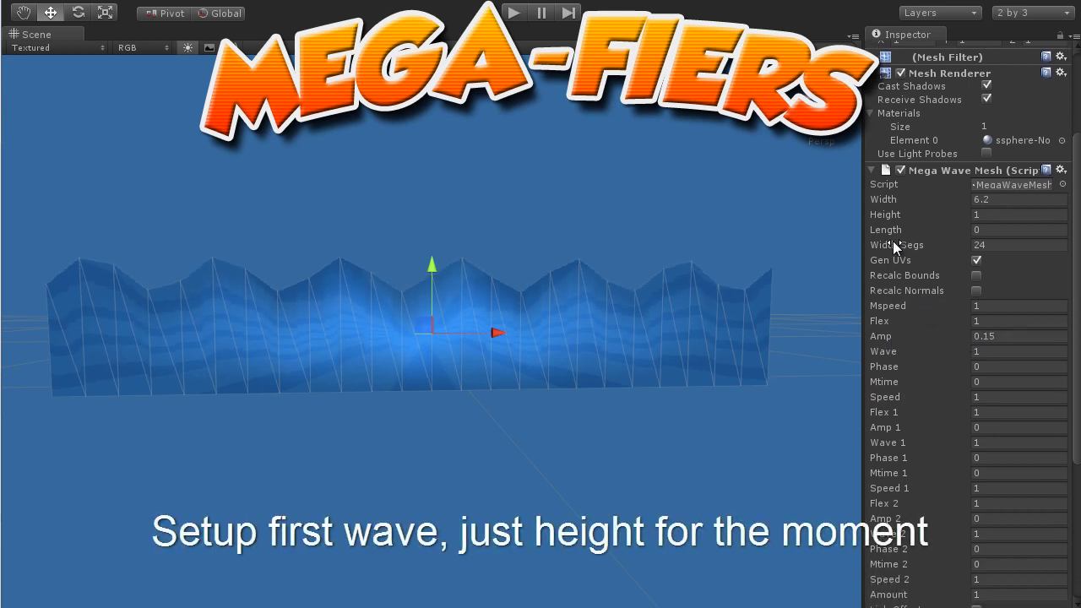
drag(896, 245, 925, 242)
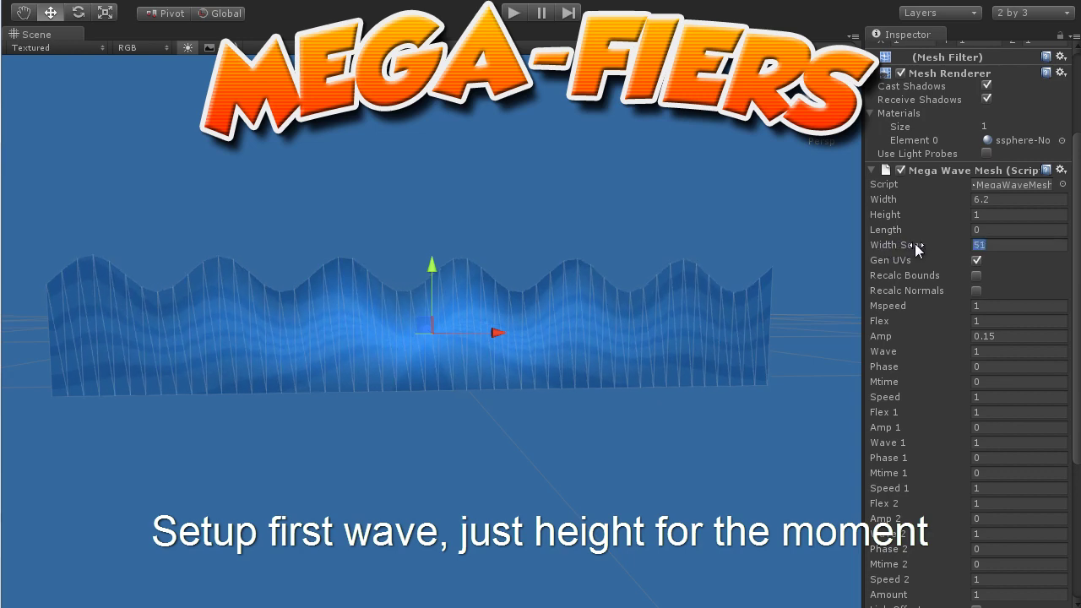
middle_drag(511, 353, 535, 421)
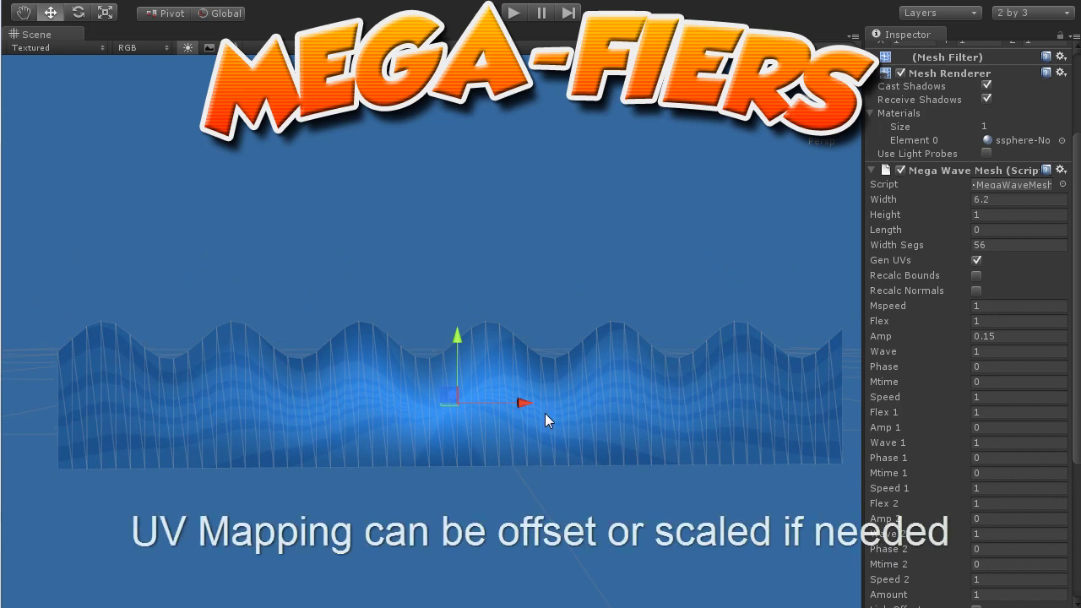
scroll(545, 413, up, 2)
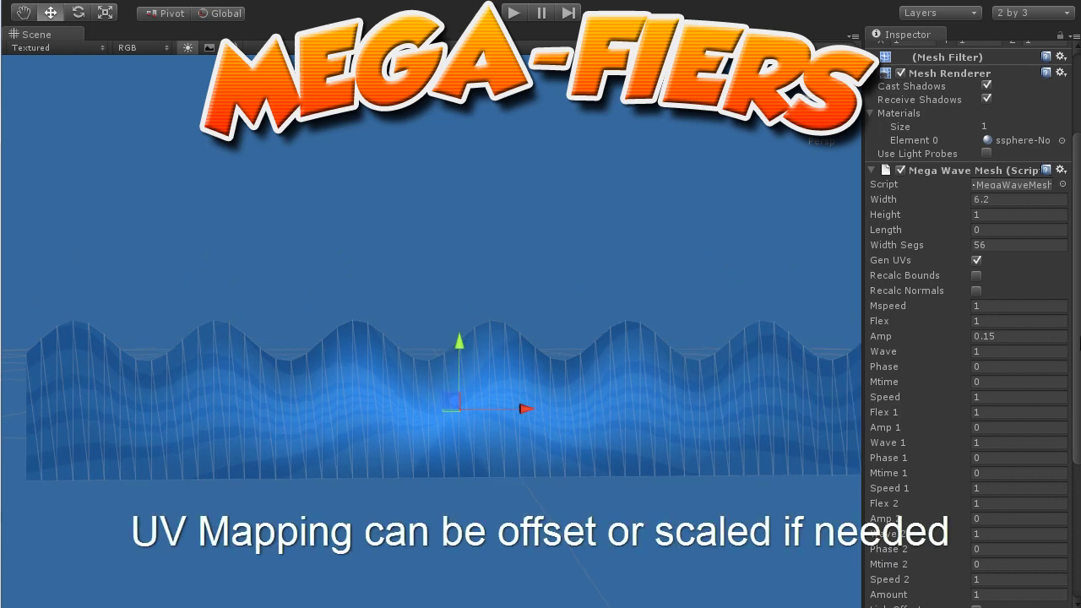
scroll(972, 338, down, 5)
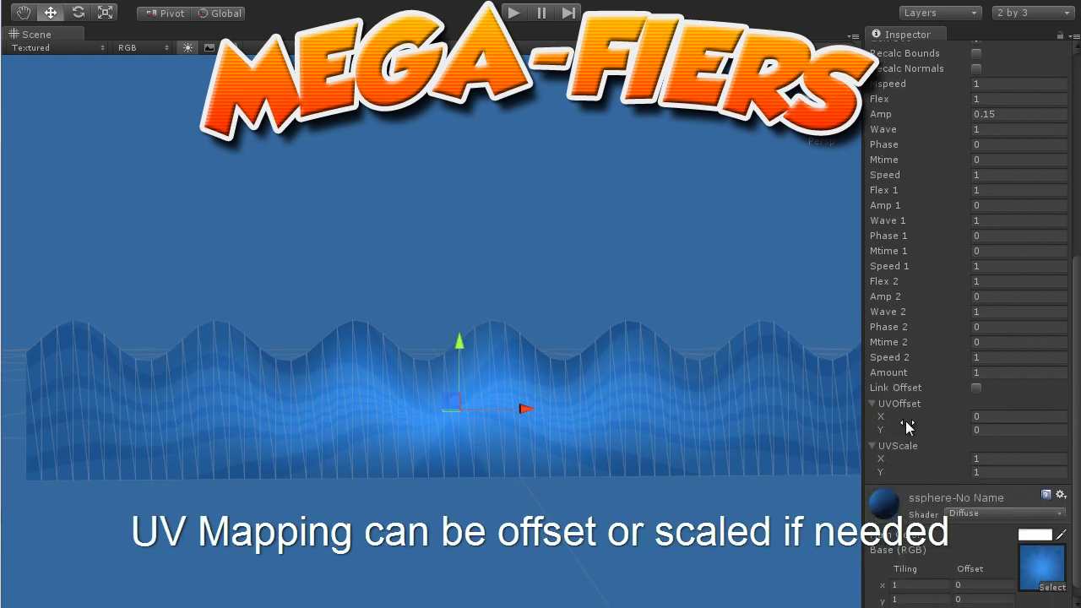
mouse_move(887, 420)
mouse_down()
mouse_move(870, 405)
mouse_move(922, 440)
mouse_up()
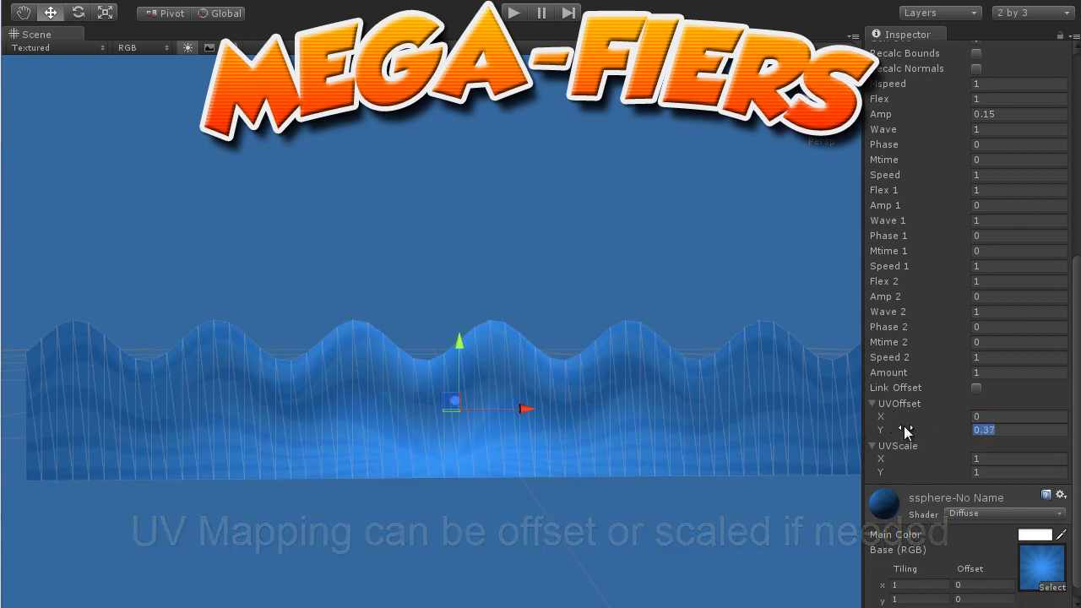
mouse_move(921, 459)
mouse_down()
mouse_move(981, 463)
mouse_move(919, 464)
mouse_up()
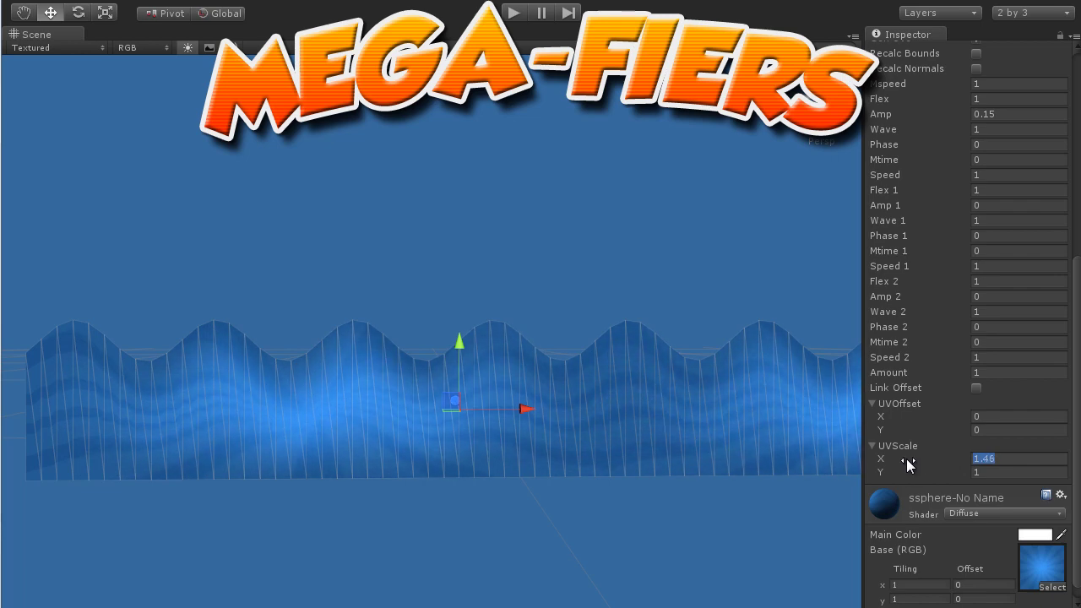
text(1)
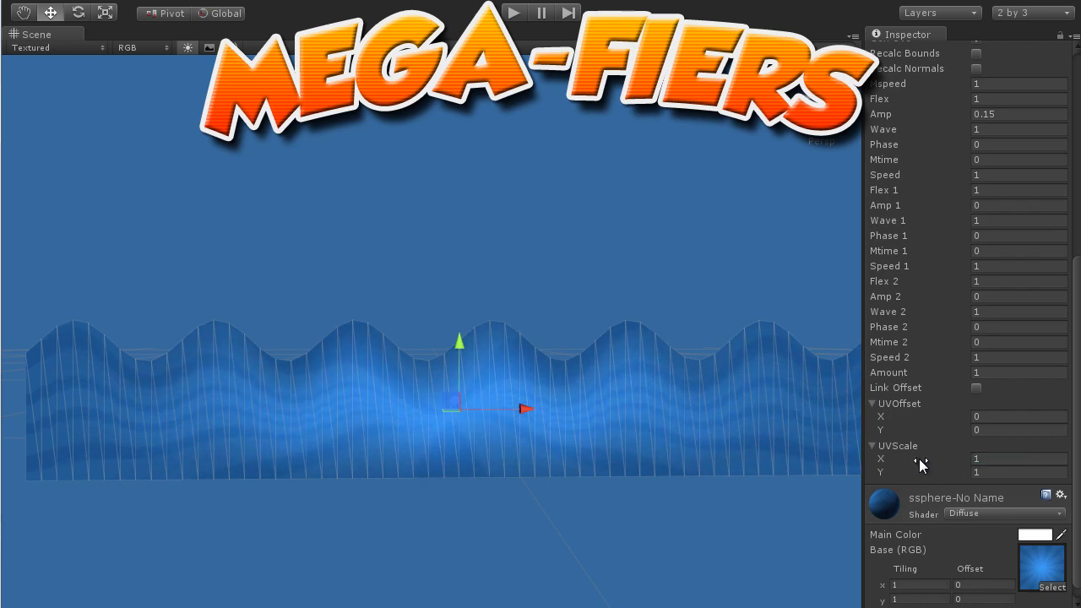
drag(911, 477, 908, 471)
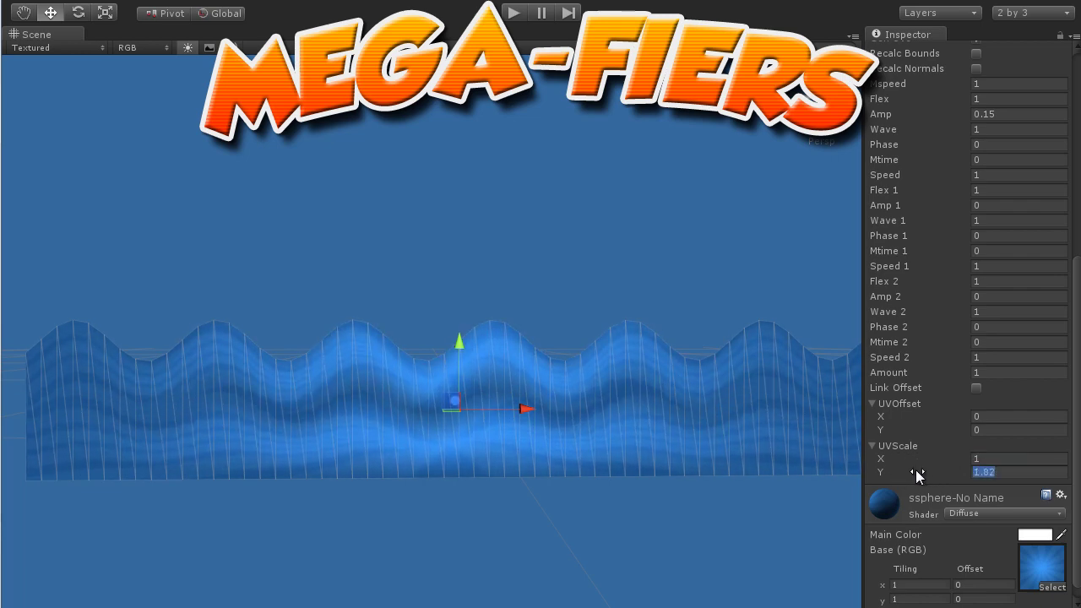
text(1)
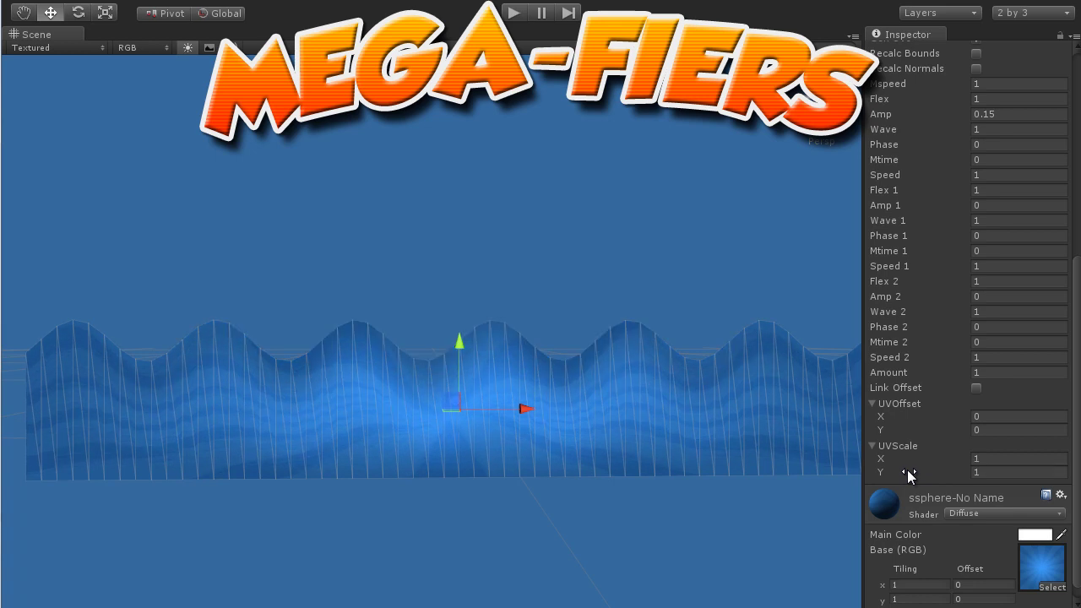
- Set the first wave's Phase value to 0.3 in the Mega Wave Mesh inspector
scroll(1076, 354, up, 2)
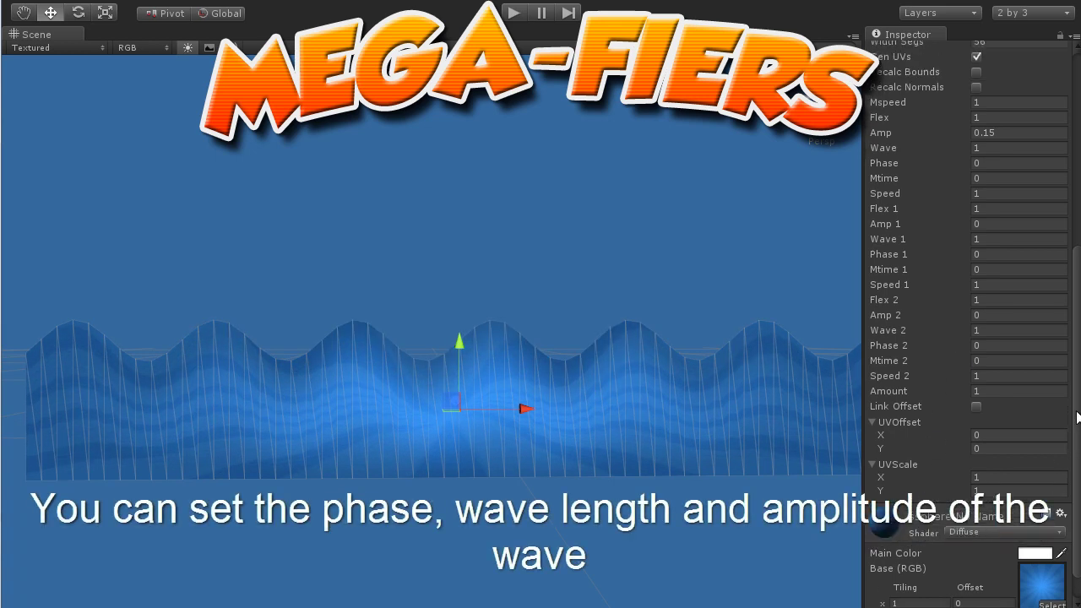
scroll(1076, 355, up, 3)
scroll(1076, 346, up, 2)
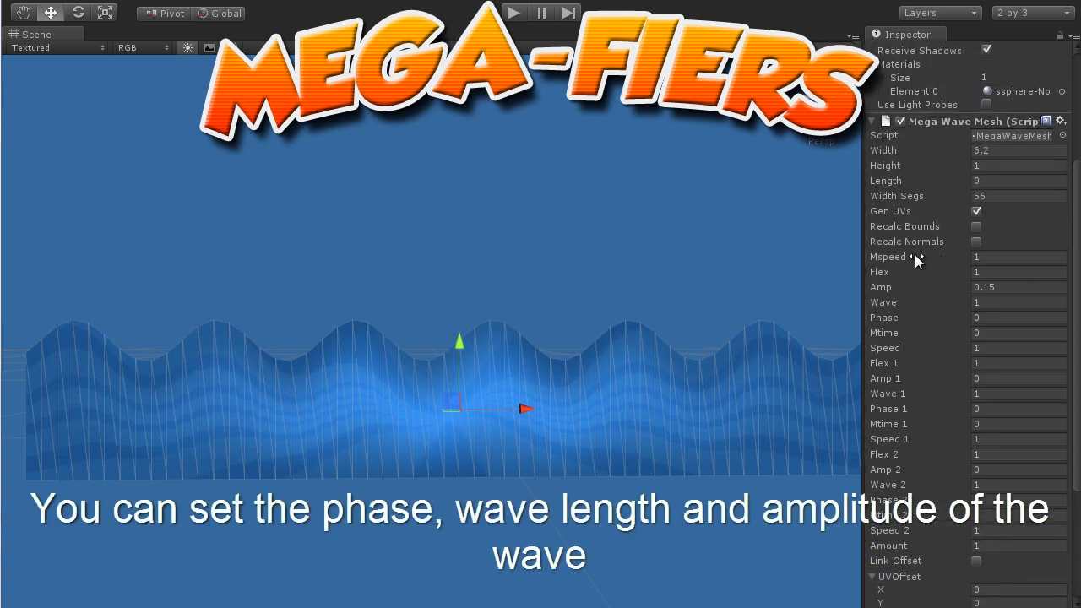
mouse_move(890, 317)
mouse_down()
mouse_move(948, 318)
mouse_move(899, 315)
mouse_up()
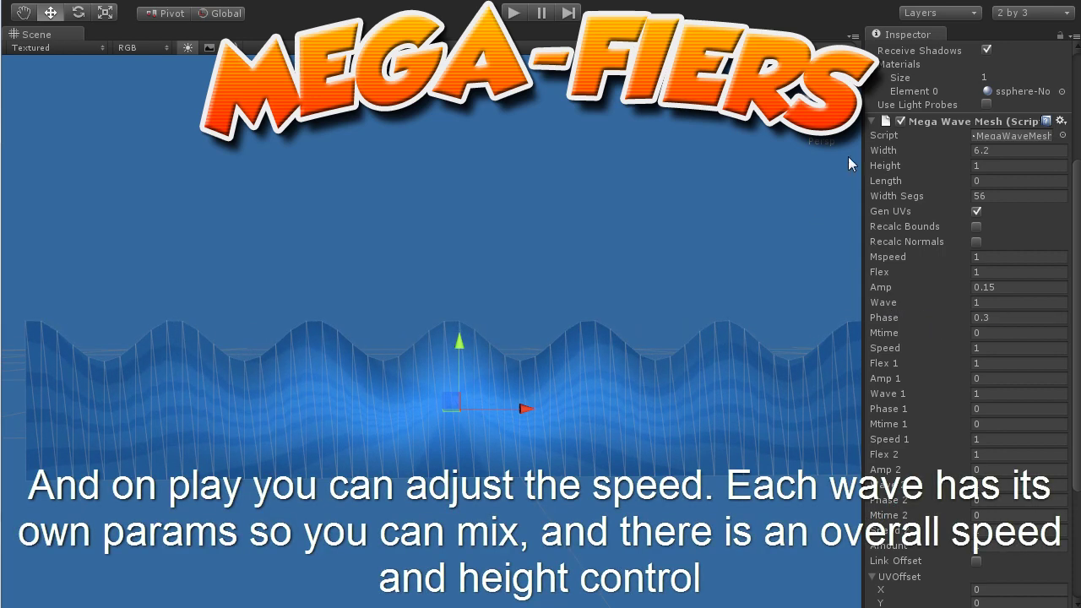
- Enter Play mode and set the first wave's Speed to 0.38 and Flex to 1.27
click(512, 14)
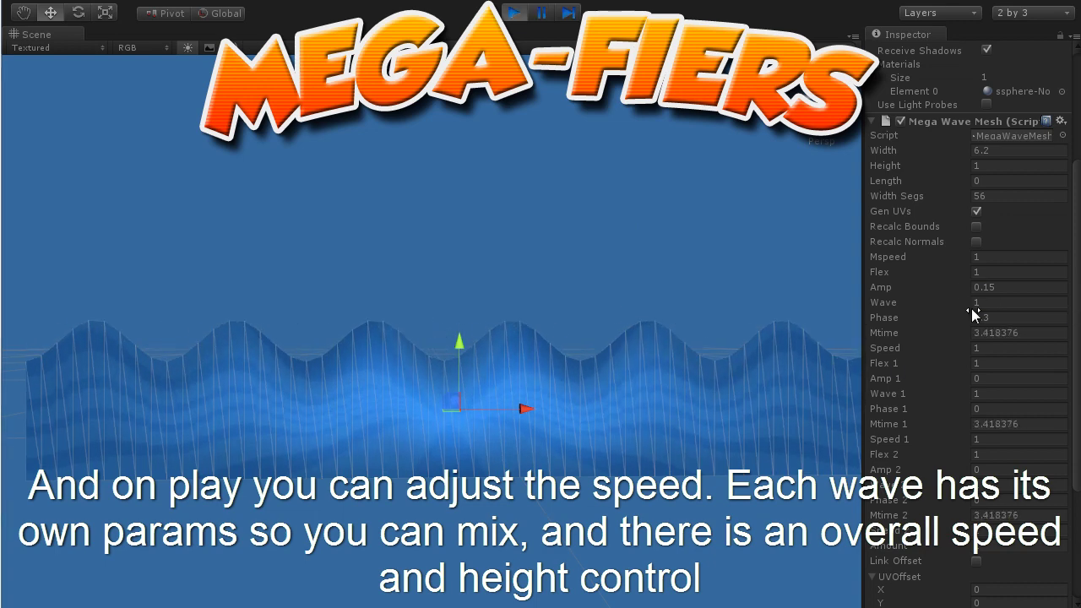
mouse_move(897, 347)
mouse_down()
mouse_move(914, 348)
mouse_move(837, 340)
mouse_move(884, 330)
mouse_up()
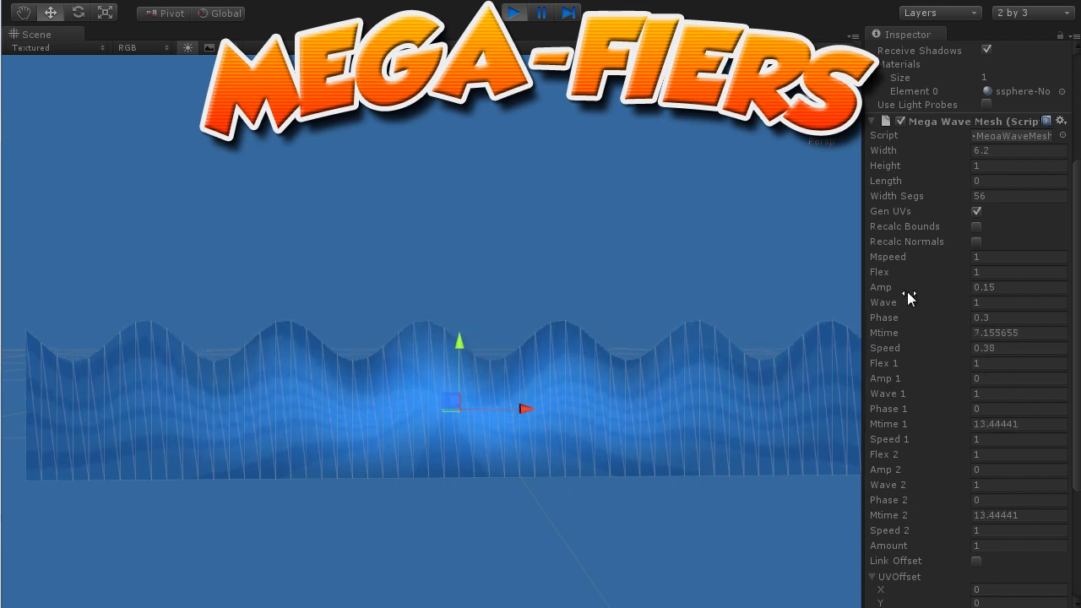
drag(896, 272, 883, 267)
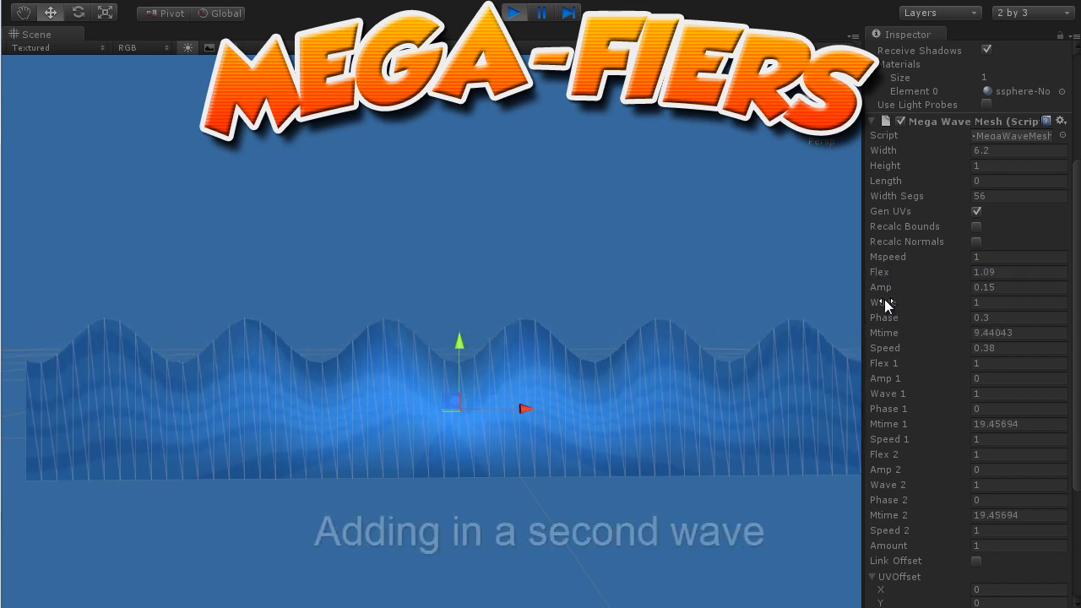
- Set Wave to 3.08, Amp 1 to 0.12, Phase 1 to 0.05 and Speed 1 to -0.55
drag(884, 300, 952, 301)
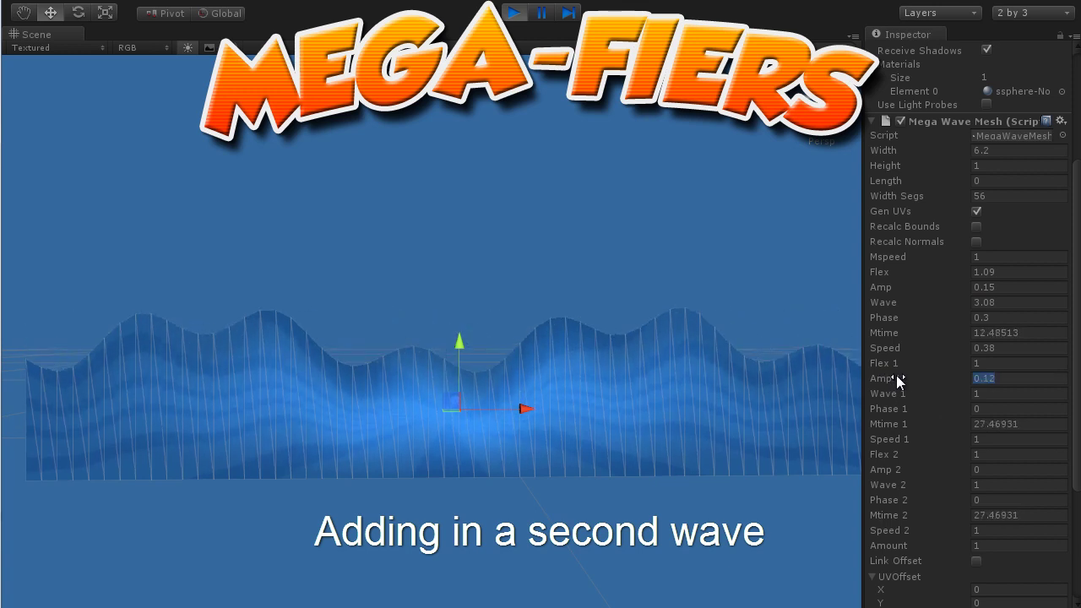
drag(897, 380, 898, 380)
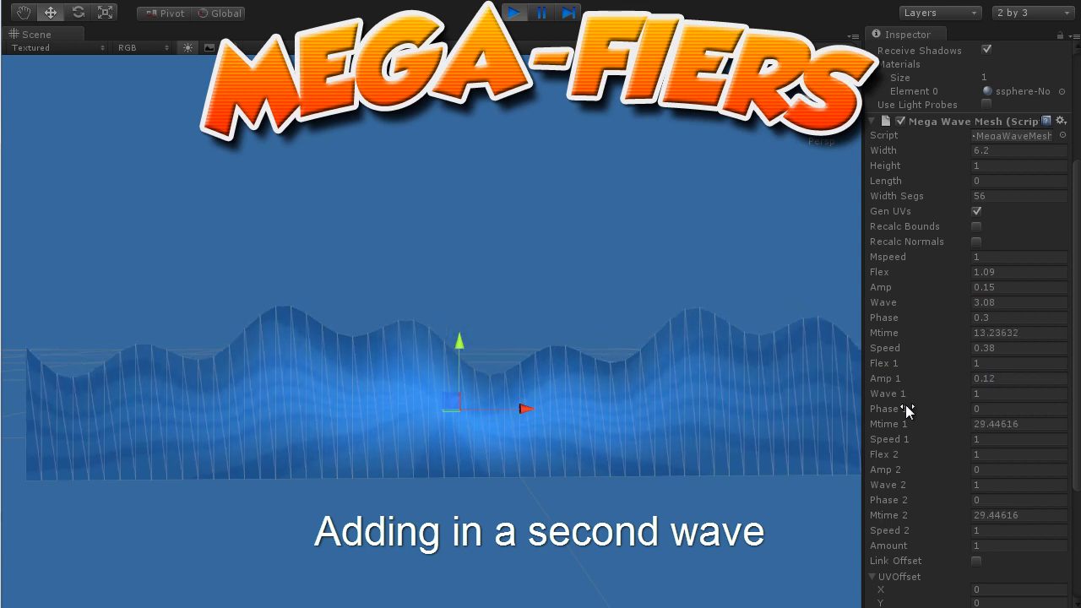
drag(899, 407, 917, 438)
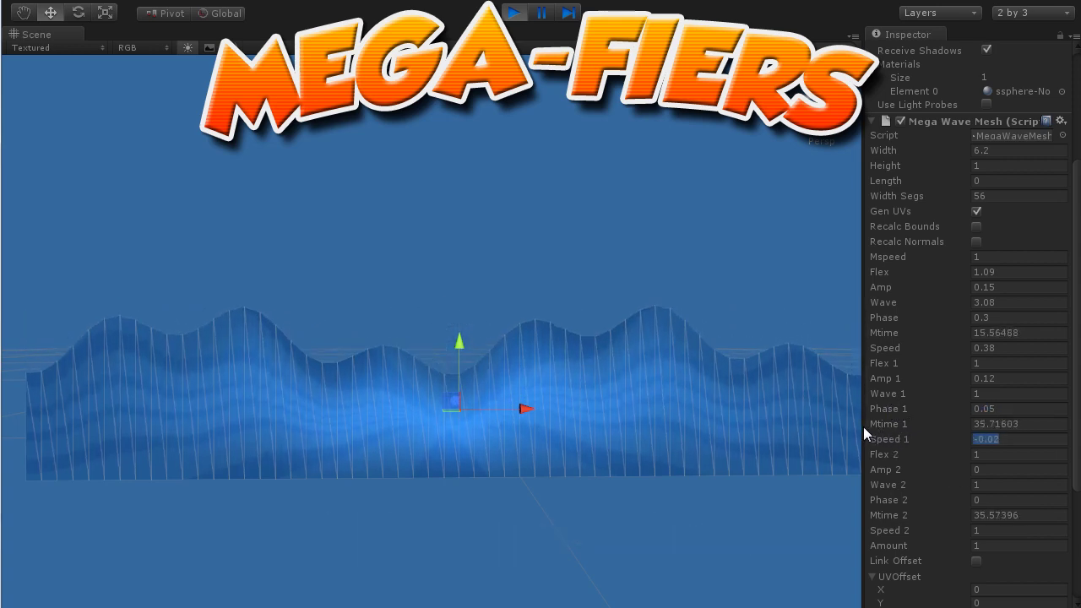
mouse_move(863, 426)
mouse_down()
mouse_move(842, 422)
mouse_move(850, 419)
mouse_up()
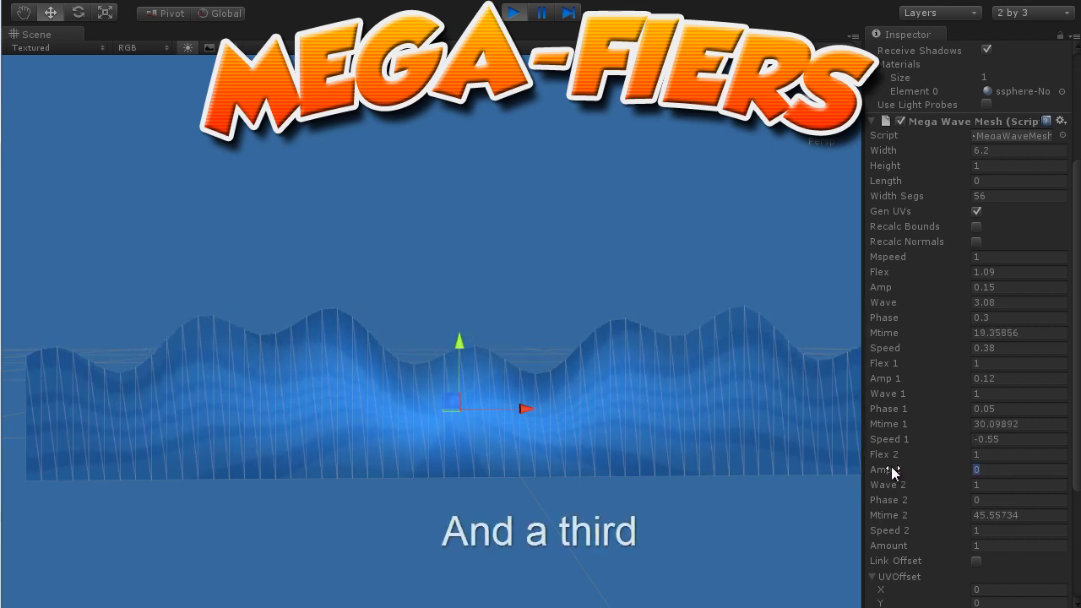
- Set Amp 2 to 0.09, Wave 2 to 6.76 and Speed 2 to 0.96
drag(891, 467, 896, 465)
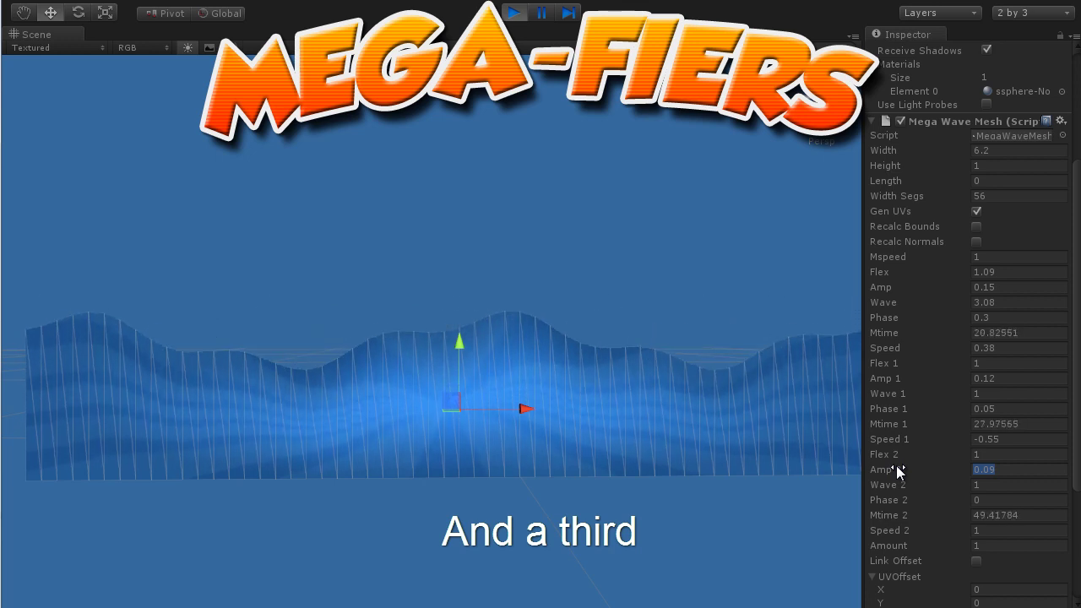
click(891, 483)
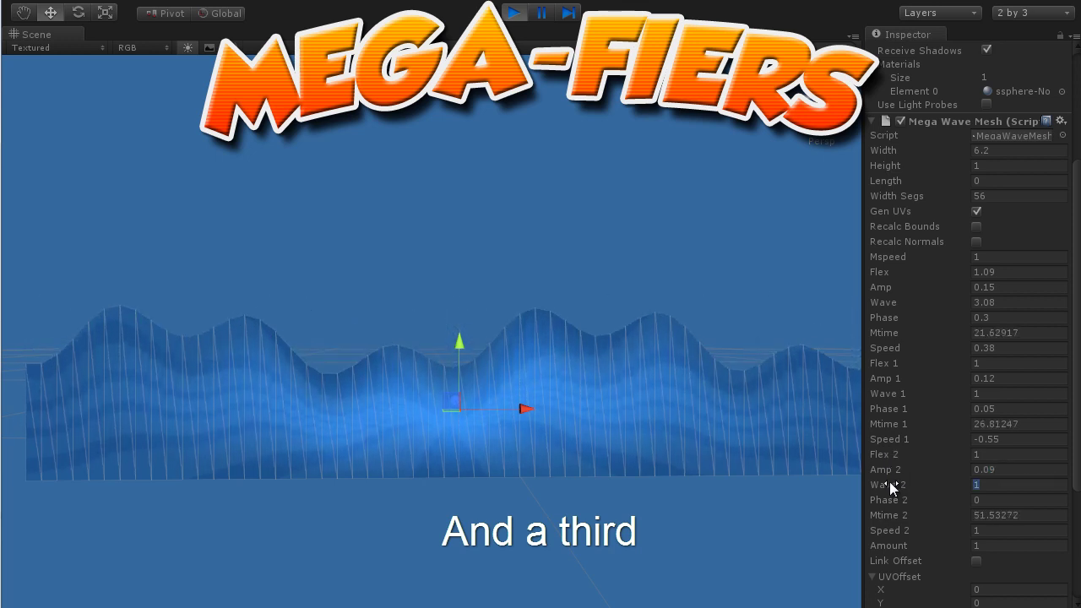
drag(891, 483, 1055, 482)
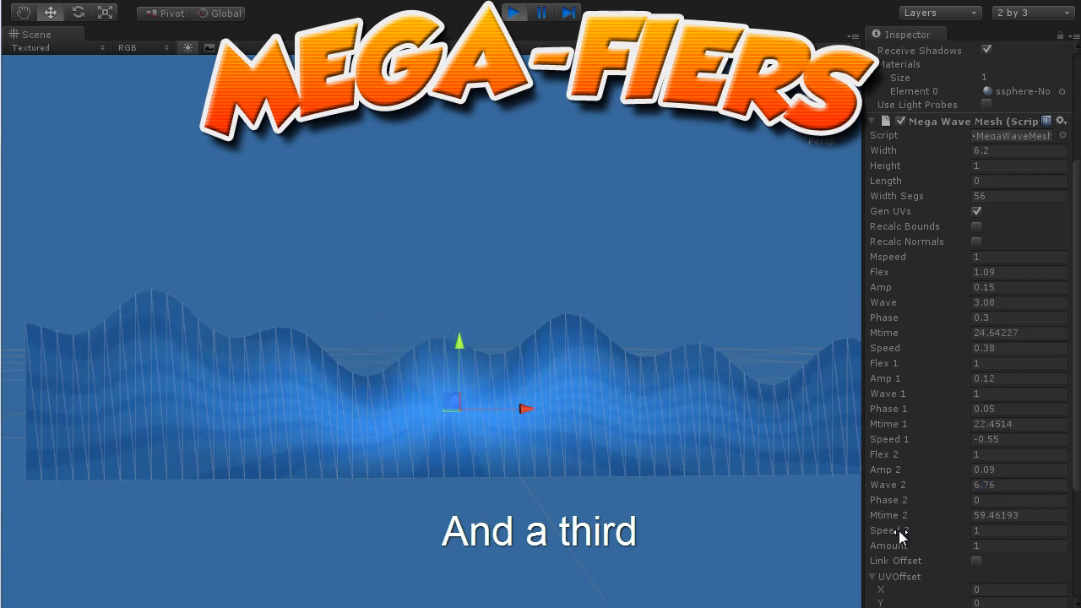
mouse_move(899, 530)
mouse_down()
mouse_move(922, 529)
mouse_move(901, 527)
mouse_up()
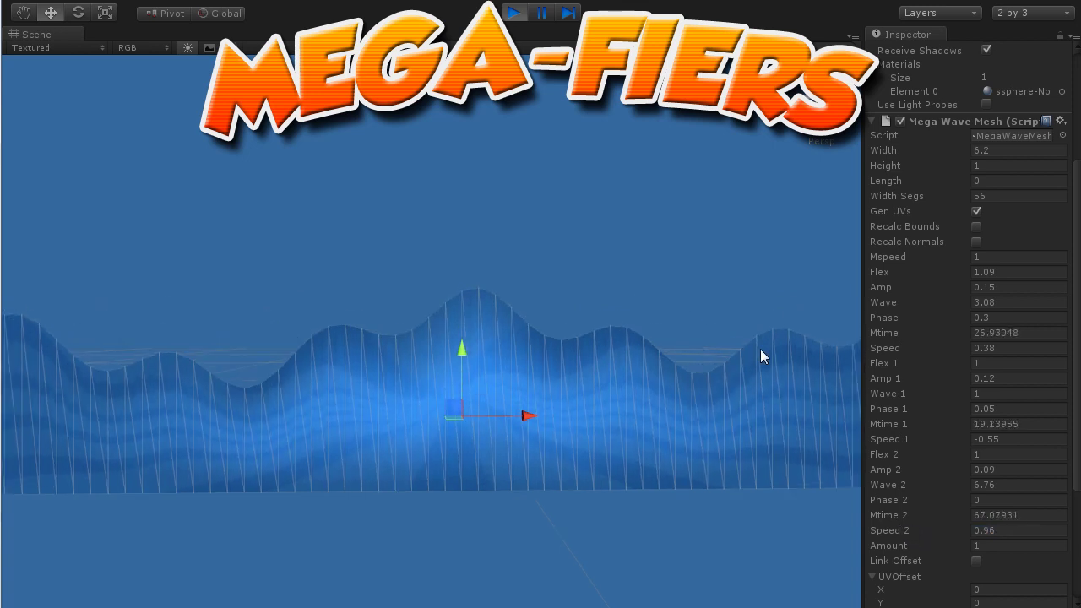
- Scrub Width Segs up and back until it settles at 81
drag(902, 195, 926, 195)
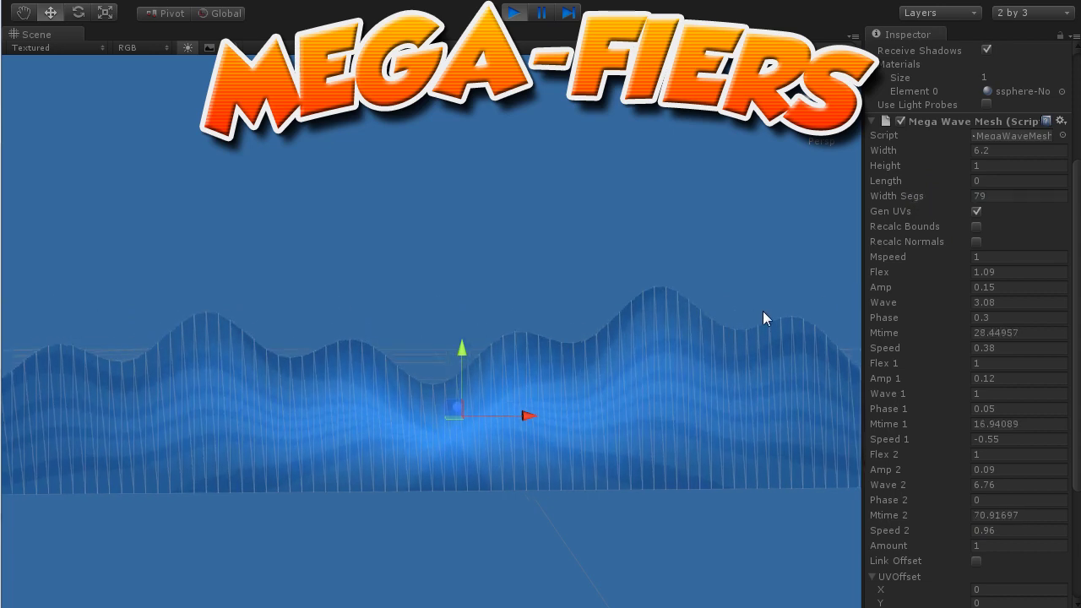
scroll(542, 394, up, 2)
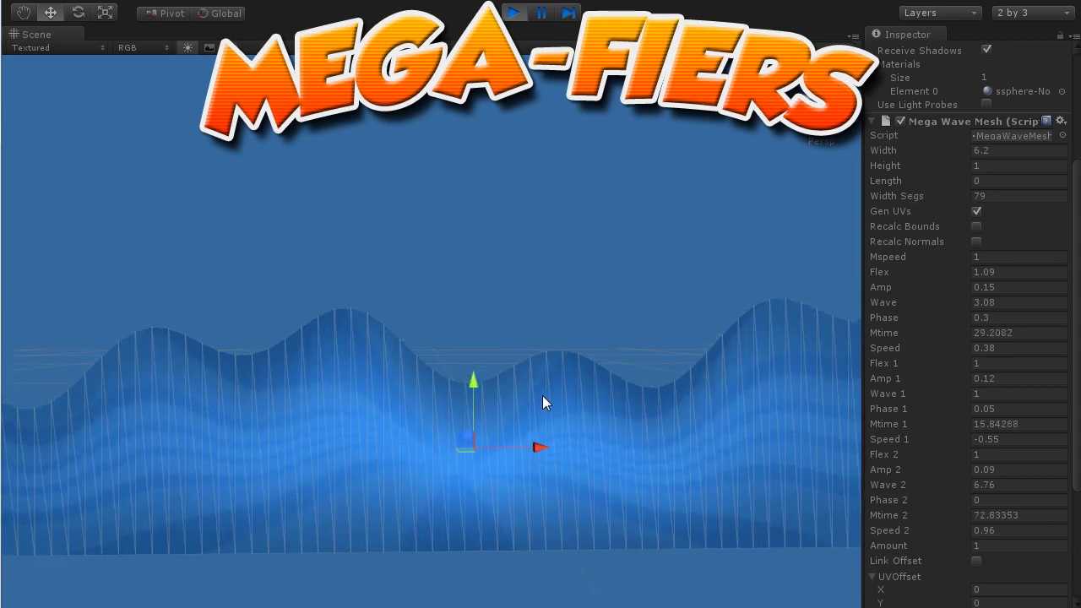
scroll(542, 396, down, 2)
drag(909, 195, 913, 194)
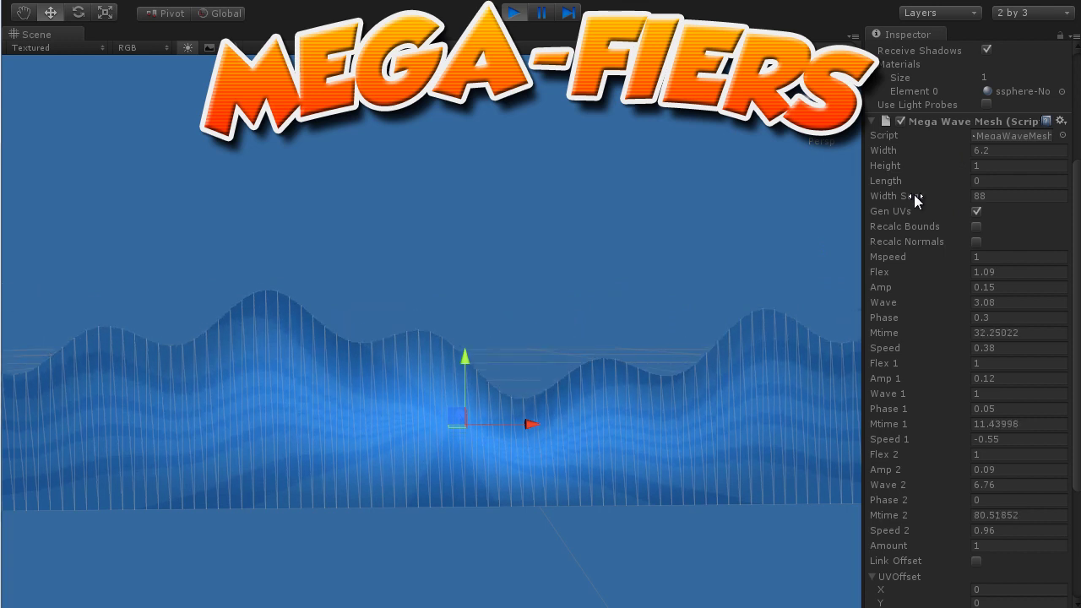
drag(925, 194, 915, 191)
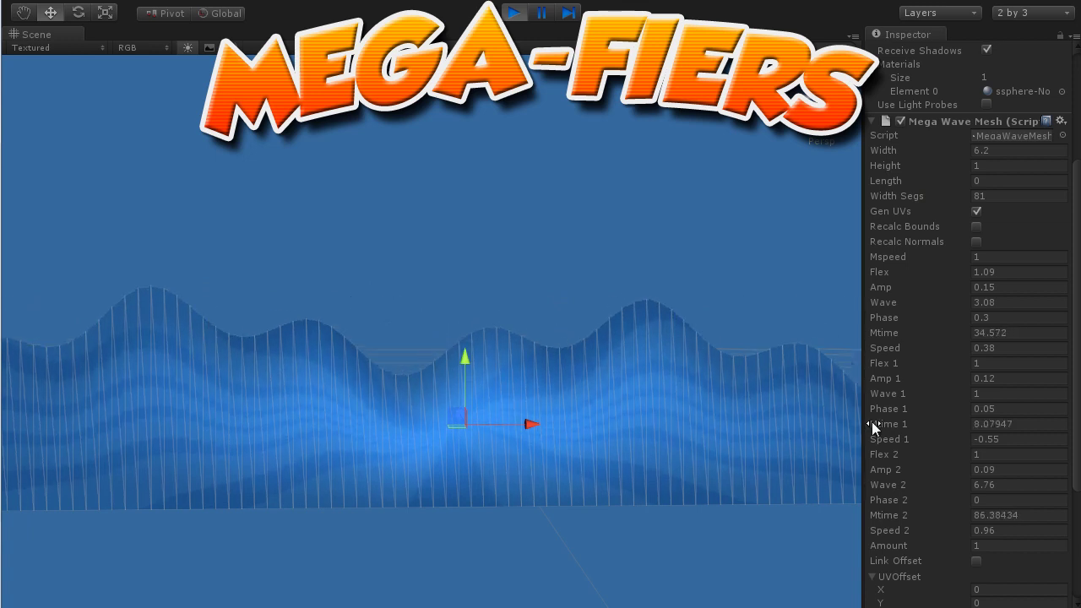
scroll(874, 425, down, 1)
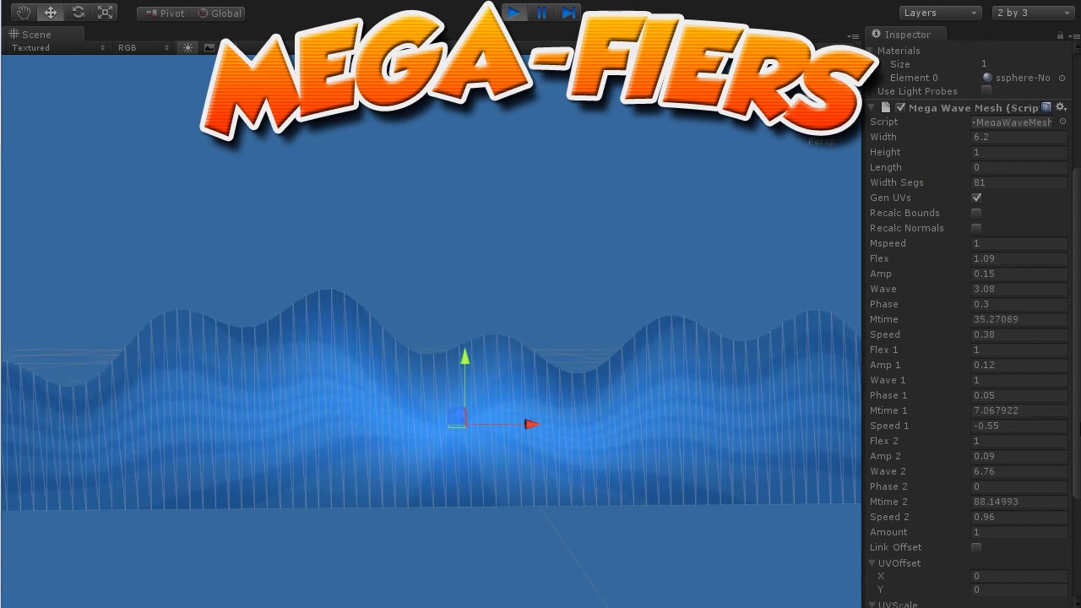
- Set Amount to 0.95, Wave to 2.63 and Height to 2.32
mouse_move(895, 527)
mouse_down()
mouse_move(926, 527)
mouse_move(870, 528)
mouse_up()
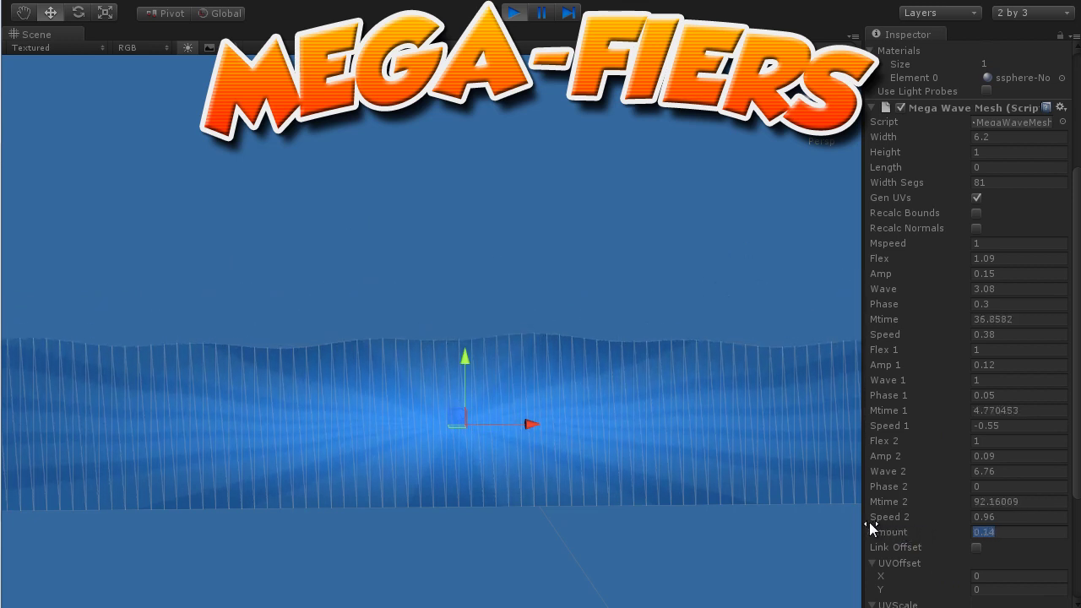
mouse_move(872, 527)
mouse_down()
mouse_move(854, 525)
mouse_move(896, 522)
mouse_up()
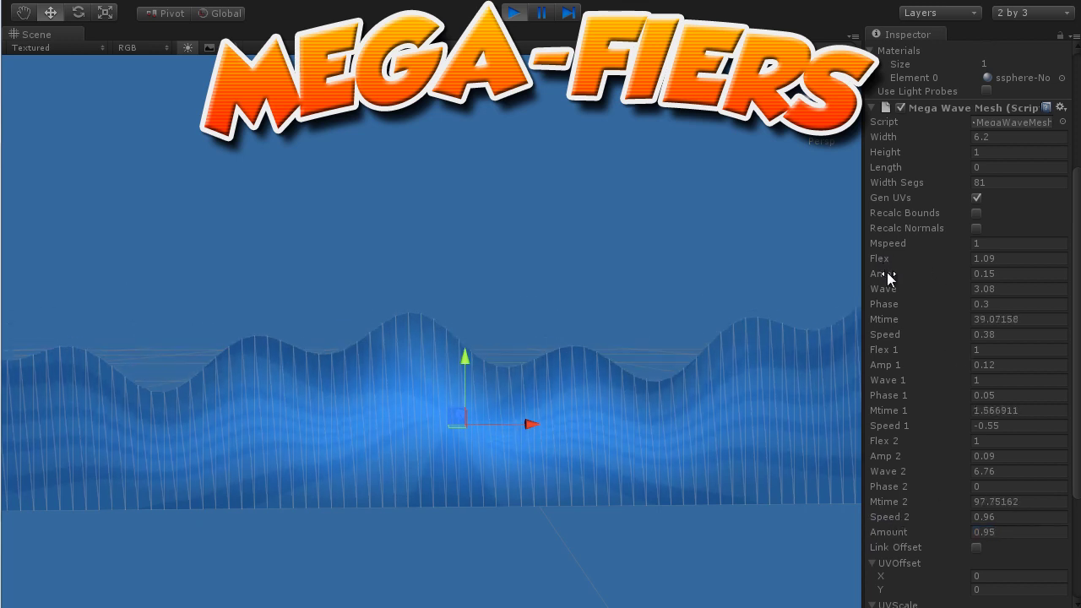
drag(894, 284, 964, 282)
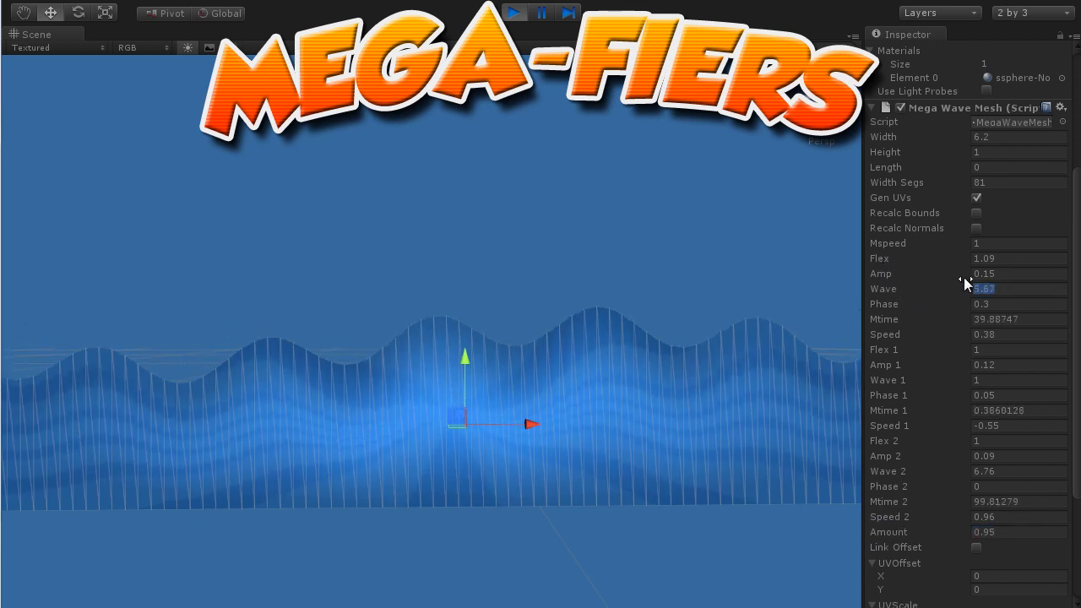
drag(963, 277, 877, 273)
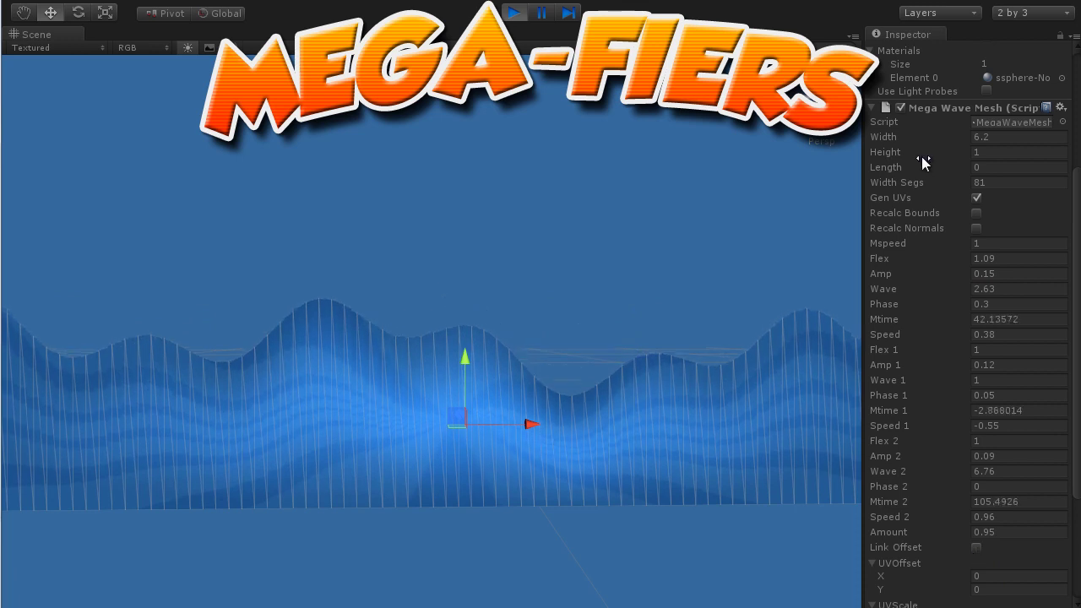
drag(891, 152, 909, 152)
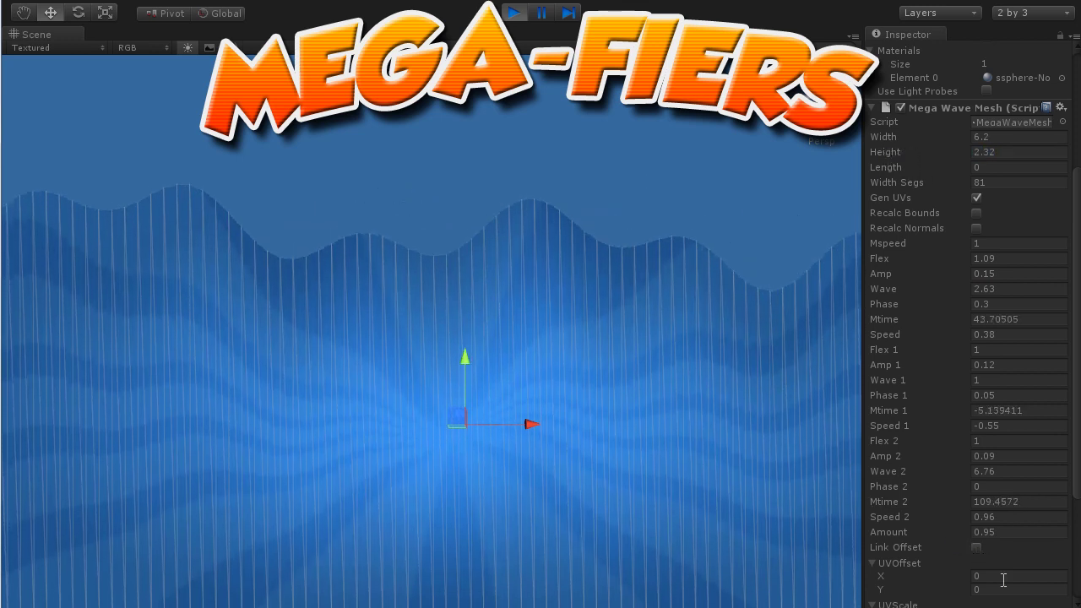
- Tick Link Offset and drag the mesh back and forth along X to watch the waves
click(976, 548)
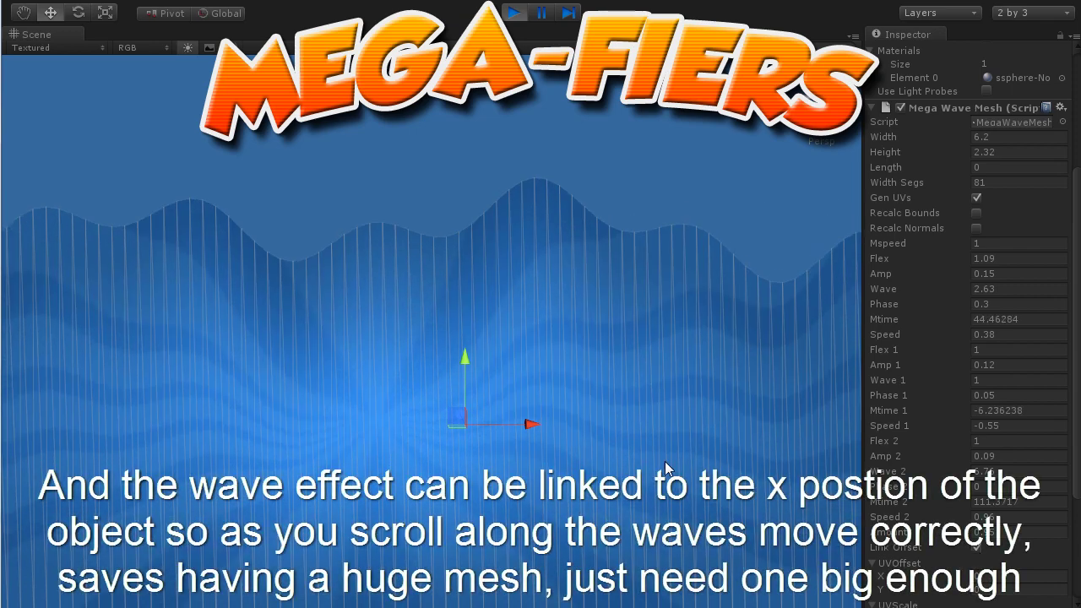
mouse_move(532, 425)
mouse_down()
mouse_move(851, 432)
mouse_move(584, 379)
mouse_up()
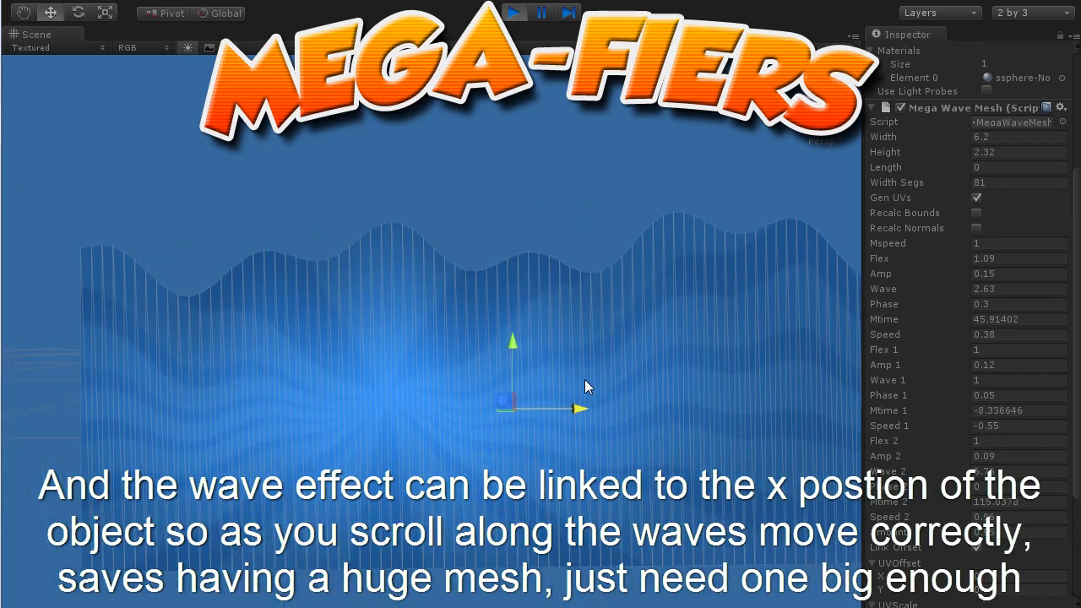
mouse_move(586, 387)
mouse_down()
mouse_move(558, 398)
mouse_move(409, 391)
mouse_move(485, 413)
mouse_up()
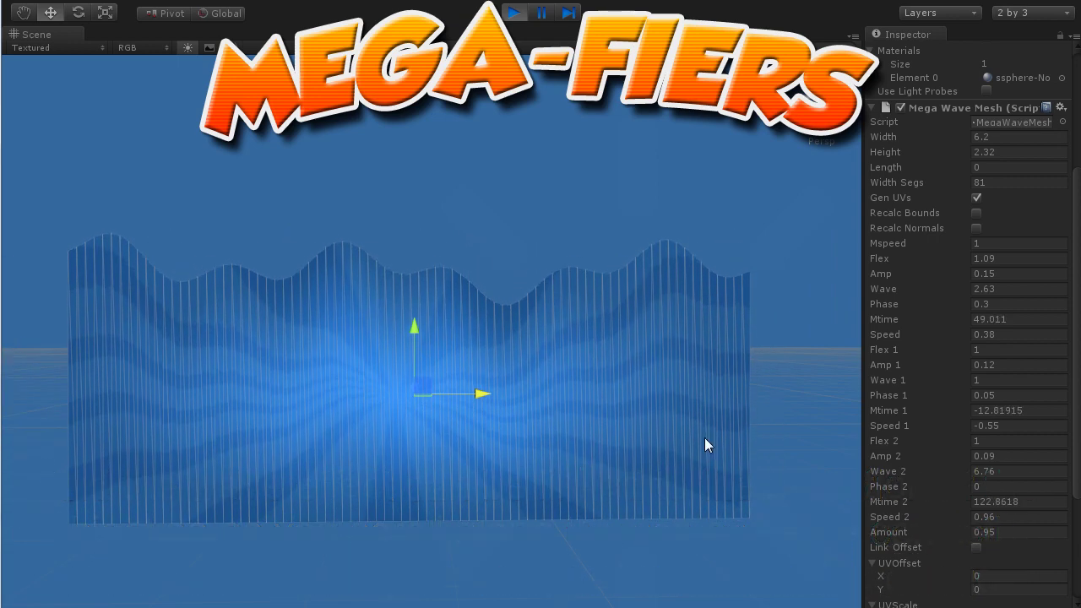
mouse_move(474, 392)
mouse_down()
mouse_move(831, 408)
mouse_move(296, 399)
mouse_move(588, 419)
mouse_move(341, 420)
mouse_up()
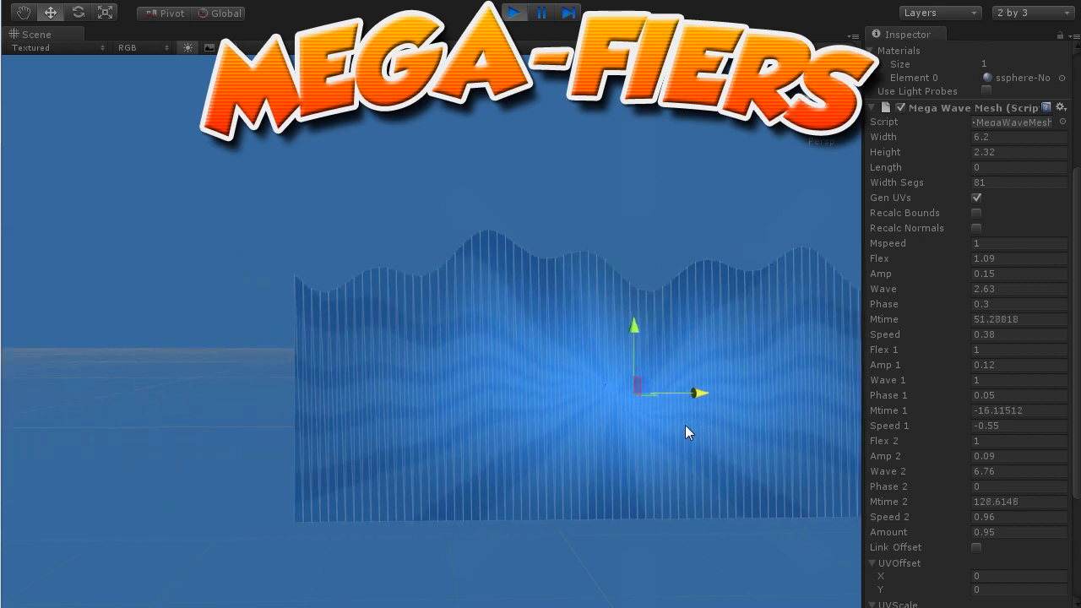
scroll(490, 438, up, 3)
scroll(497, 432, up, 2)
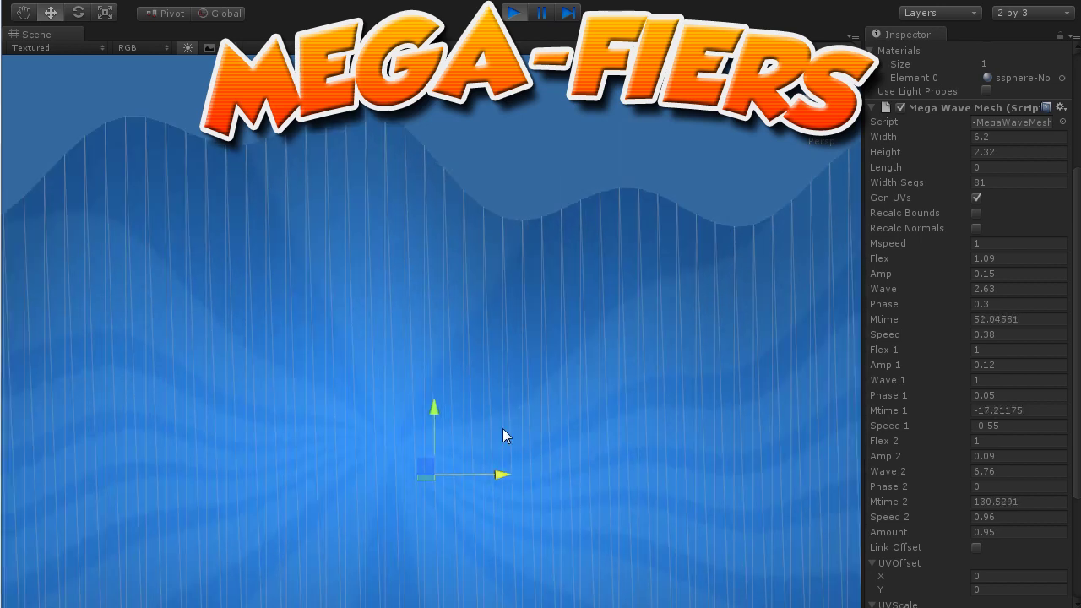
middle_drag(531, 398, 541, 512)
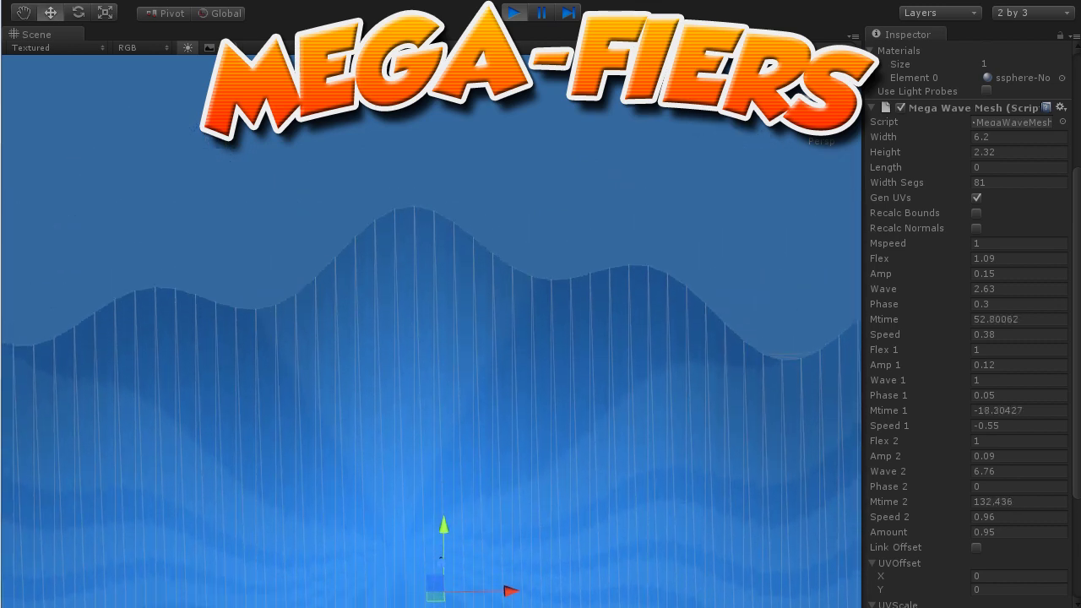